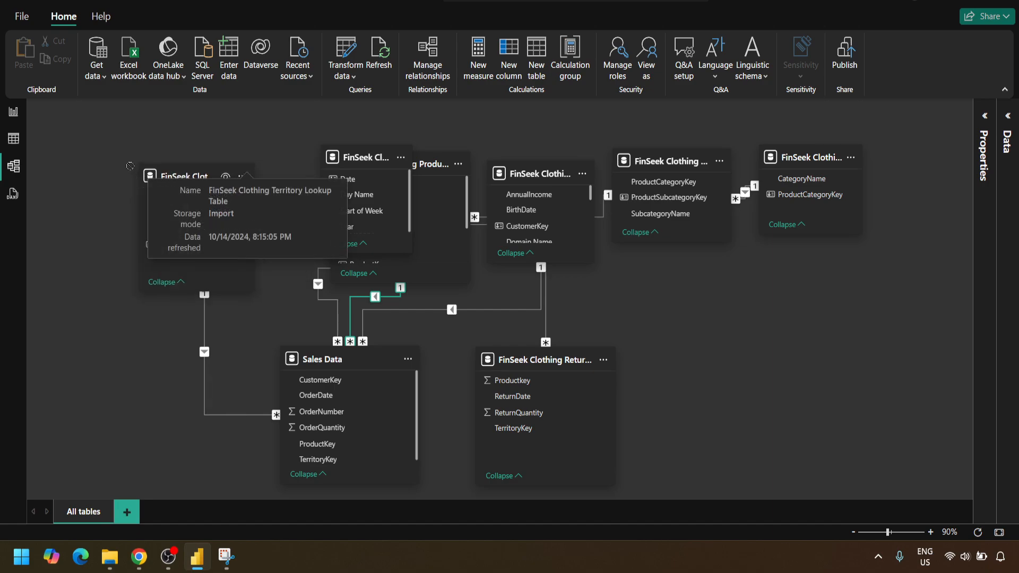
Step: Arrange the Returns Data and Sales Data tables side by side in the model diagram, below the Territory Lookup table
left_click_drag(311, 356, 103, 357)
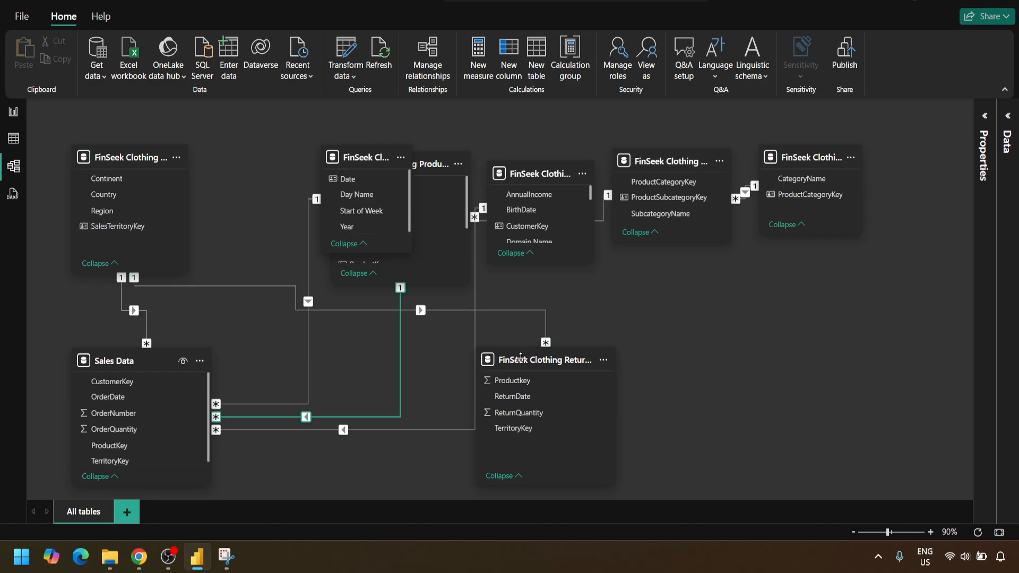
left_click_drag(521, 362, 326, 339)
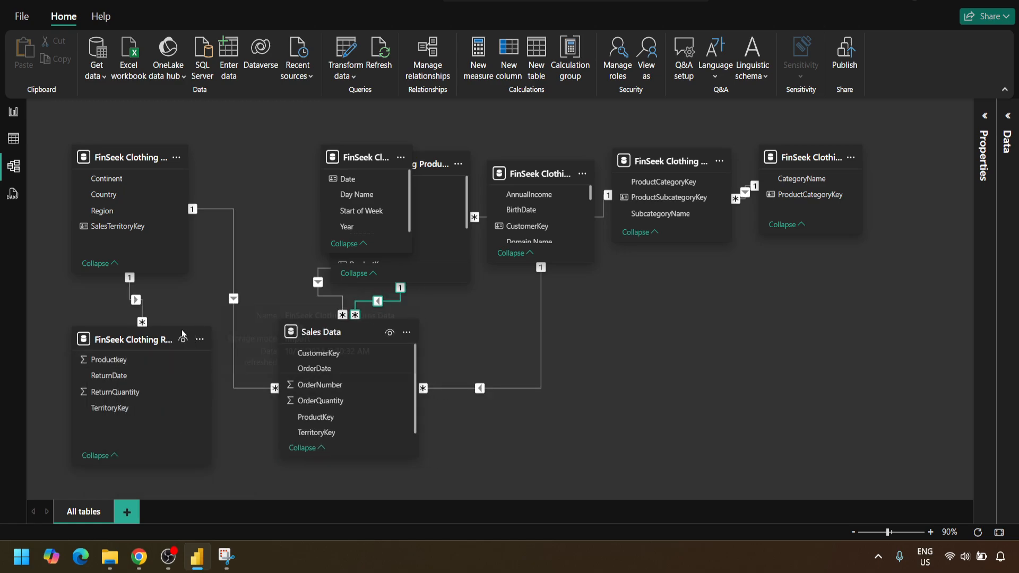
left_click_drag(144, 340, 143, 362)
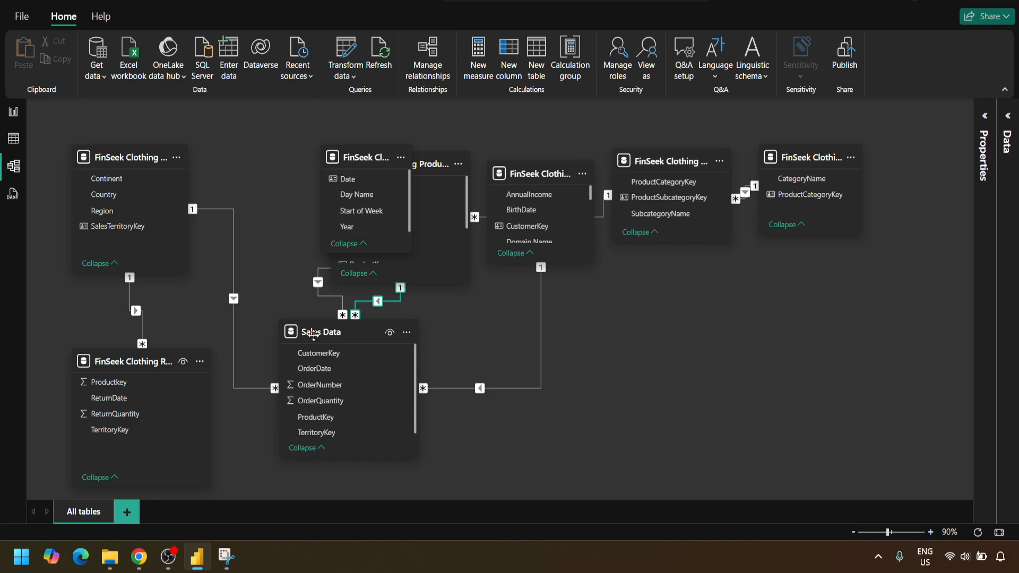
left_click_drag(315, 335, 300, 307)
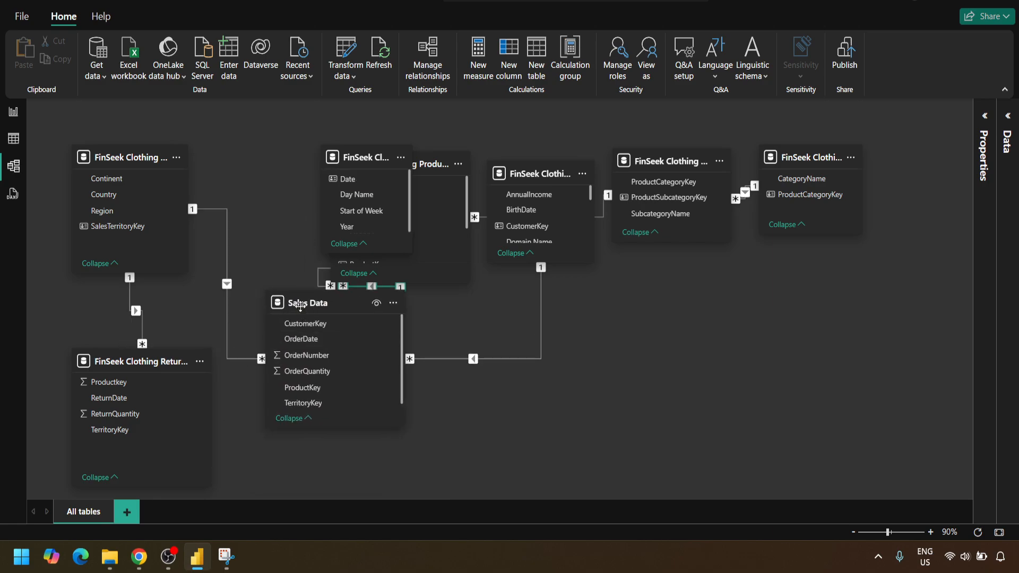
left_click_drag(122, 157, 216, 133)
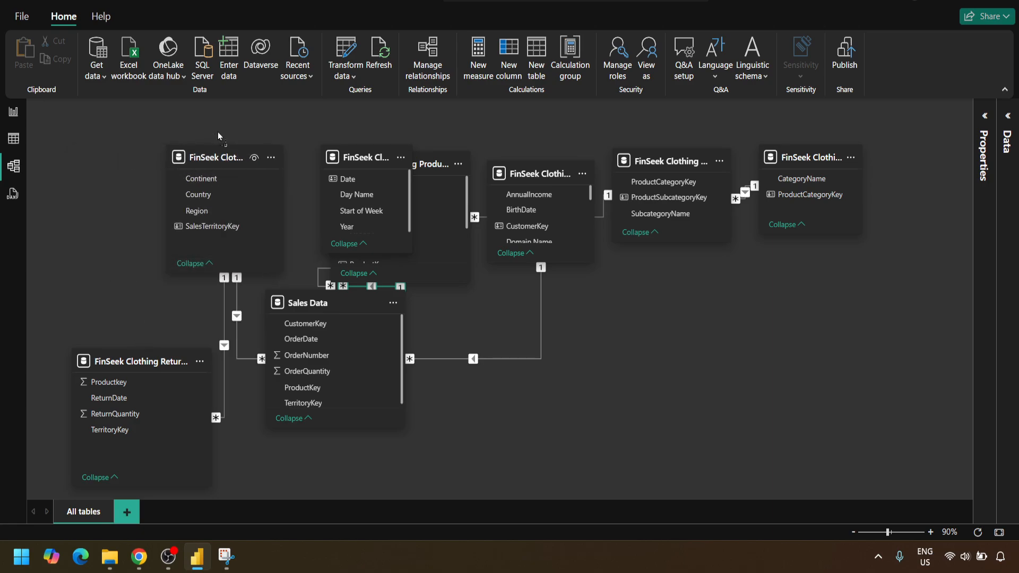
left_click_drag(131, 360, 130, 311)
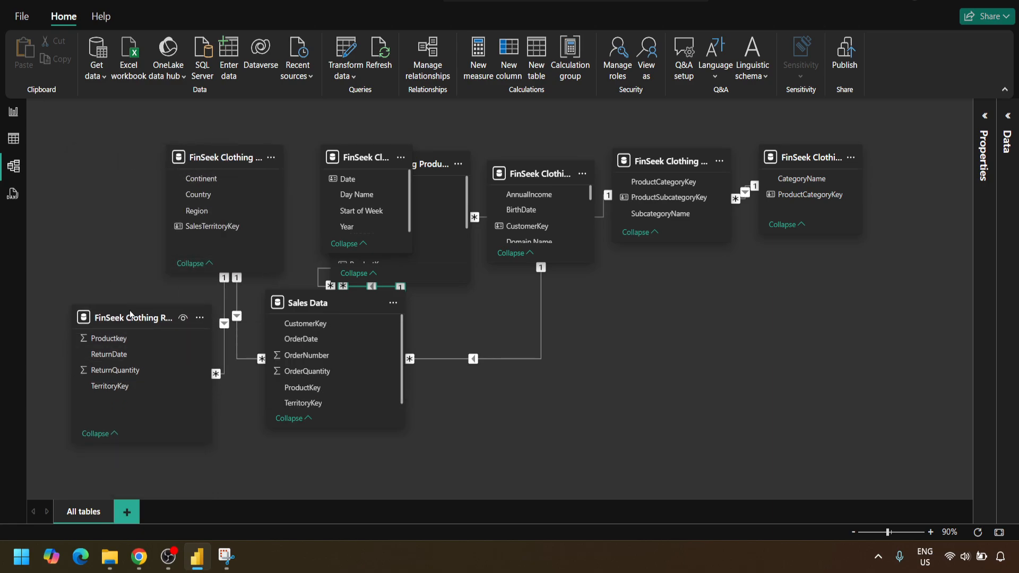
left_click(298, 301)
mouse_move(308, 312)
left_mouse_down()
mouse_move(309, 326)
mouse_move(305, 318)
left_mouse_up()
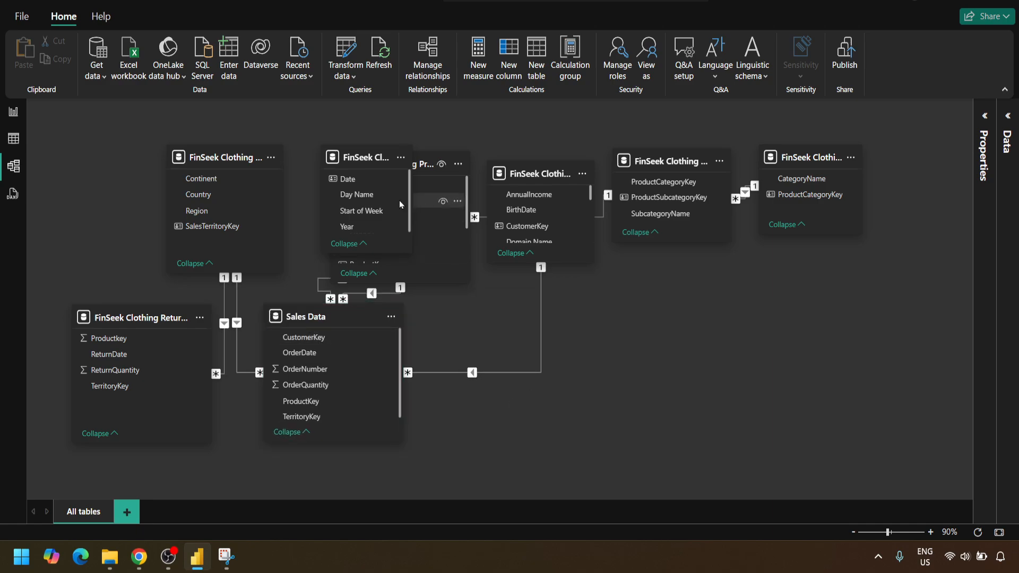
Step: Spread the Calendar, Product, Customer, Product Subcategories and Product Categories lookup tables into one non-overlapping row above the data tables
left_click_drag(366, 157, 326, 157)
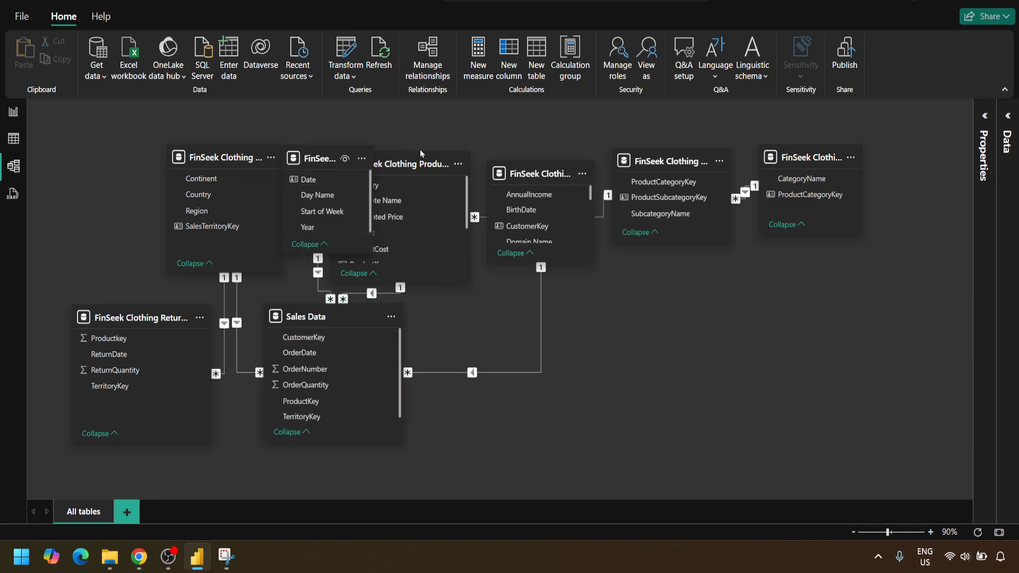
left_click_drag(793, 159, 876, 159)
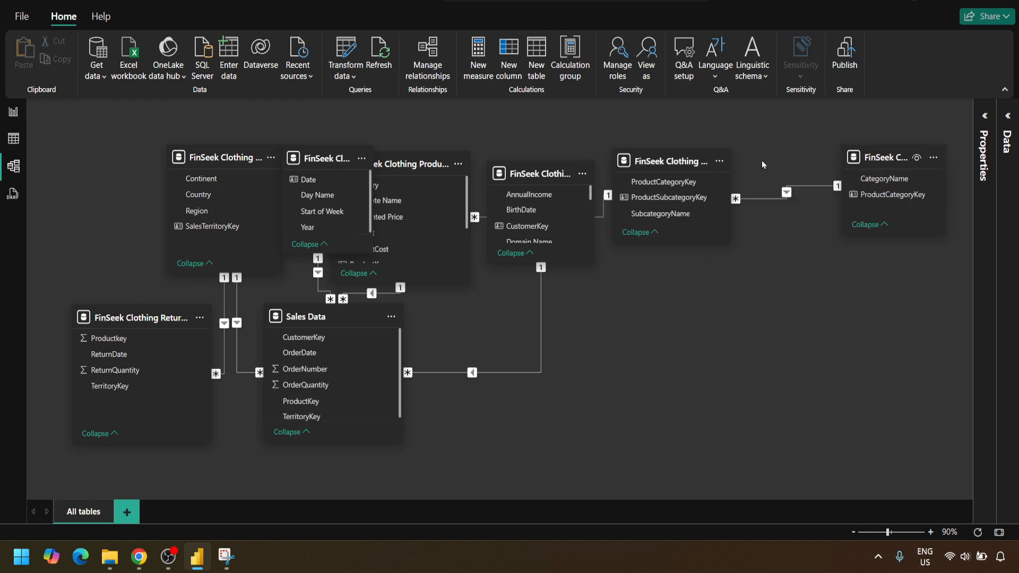
left_click_drag(680, 164, 760, 160)
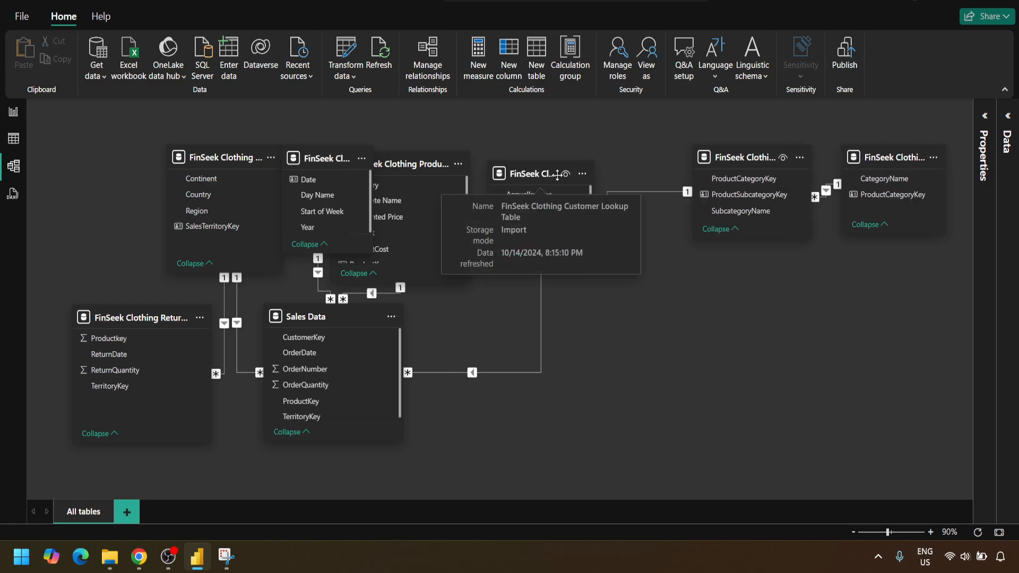
left_click_drag(561, 179, 647, 161)
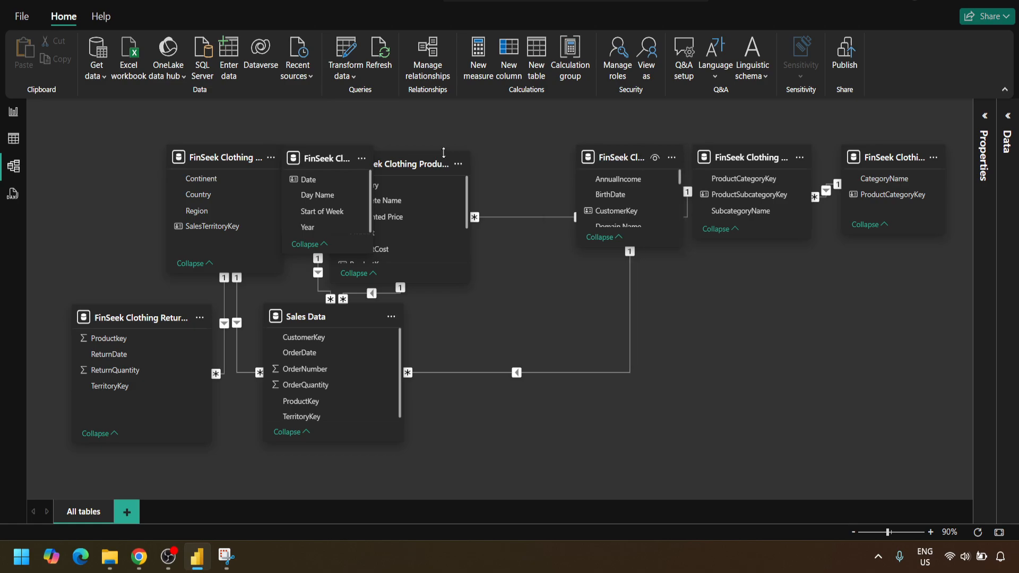
left_click_drag(444, 156, 540, 160)
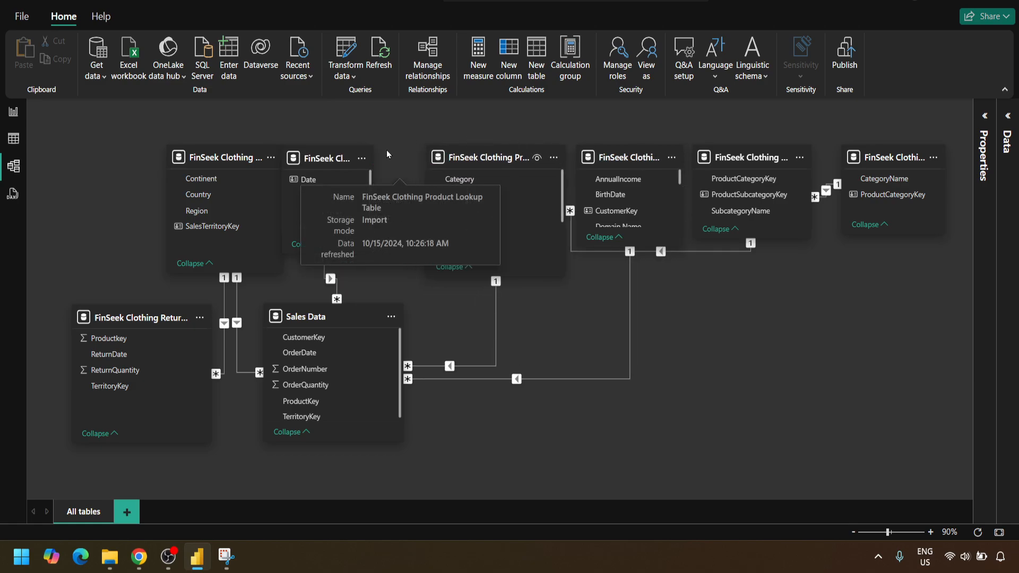
left_click_drag(338, 159, 361, 162)
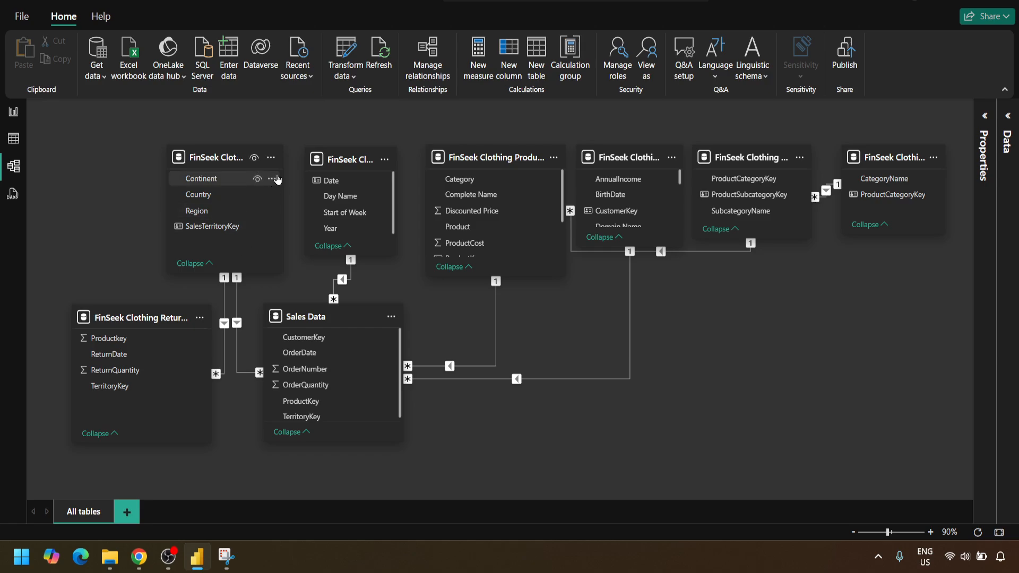
Step: Widen the Territory Lookup and Returns Data tables in the diagram to show more of their names
left_click_drag(299, 181, 304, 181)
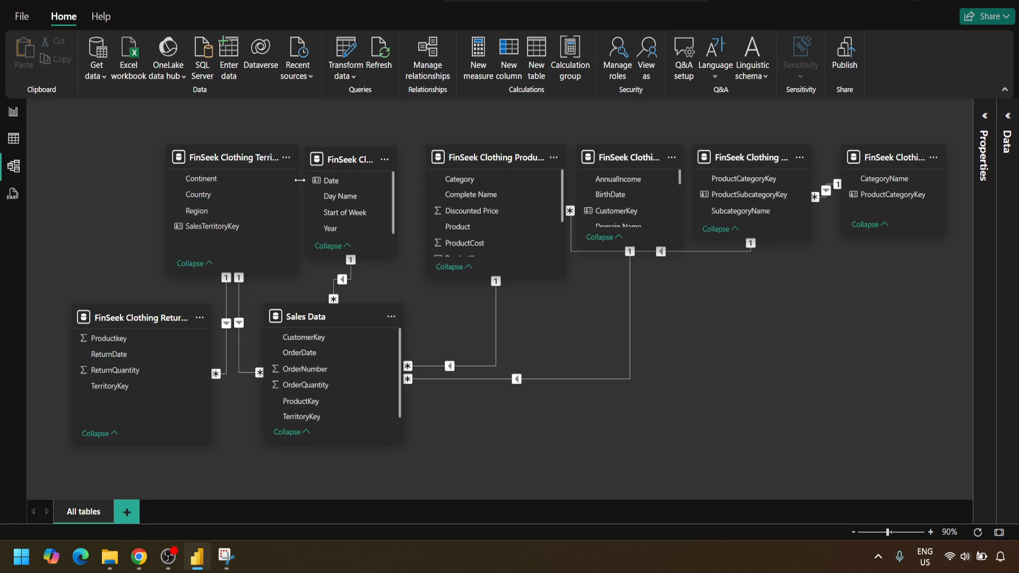
left_click_drag(166, 191, 110, 191)
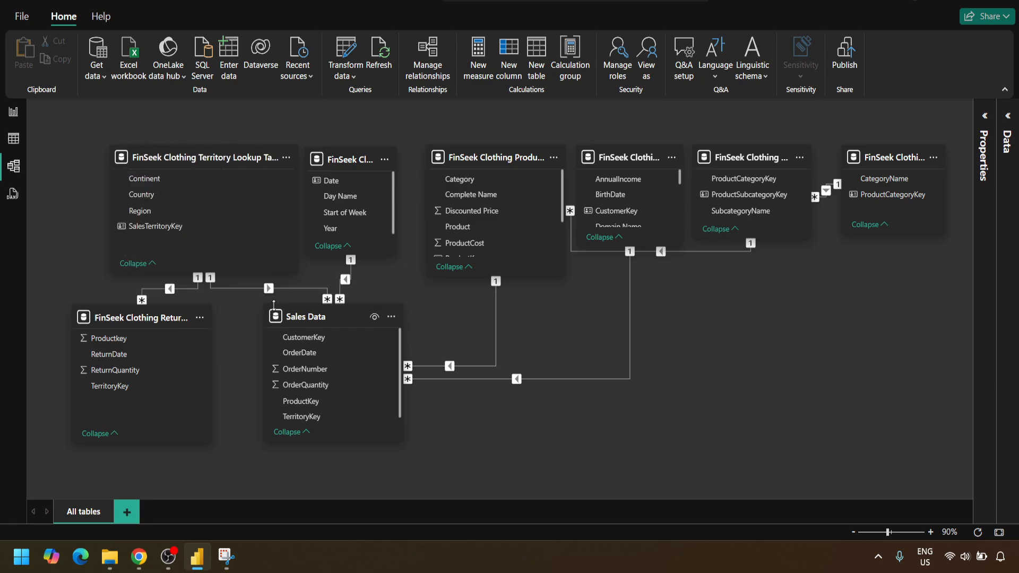
left_click_drag(213, 366, 239, 367)
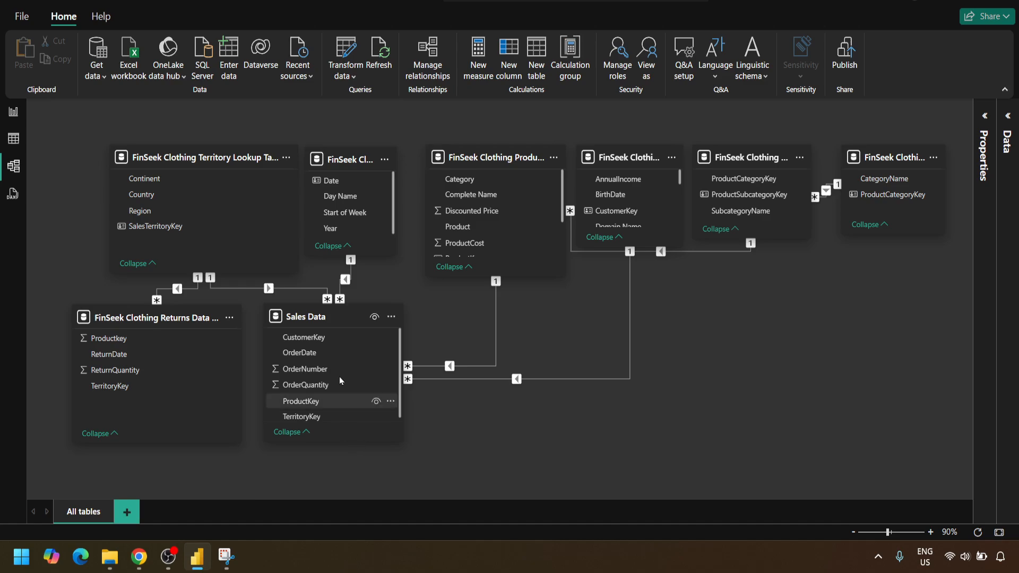
Step: Shift the Sales Data and Returns Data tables slightly lower to leave more room below the lookup tables
mouse_move(339, 317)
mouse_move(339, 315)
left_mouse_down()
mouse_move(339, 327)
mouse_move(355, 328)
left_mouse_up()
mouse_move(189, 327)
left_click_drag(183, 317, 183, 323)
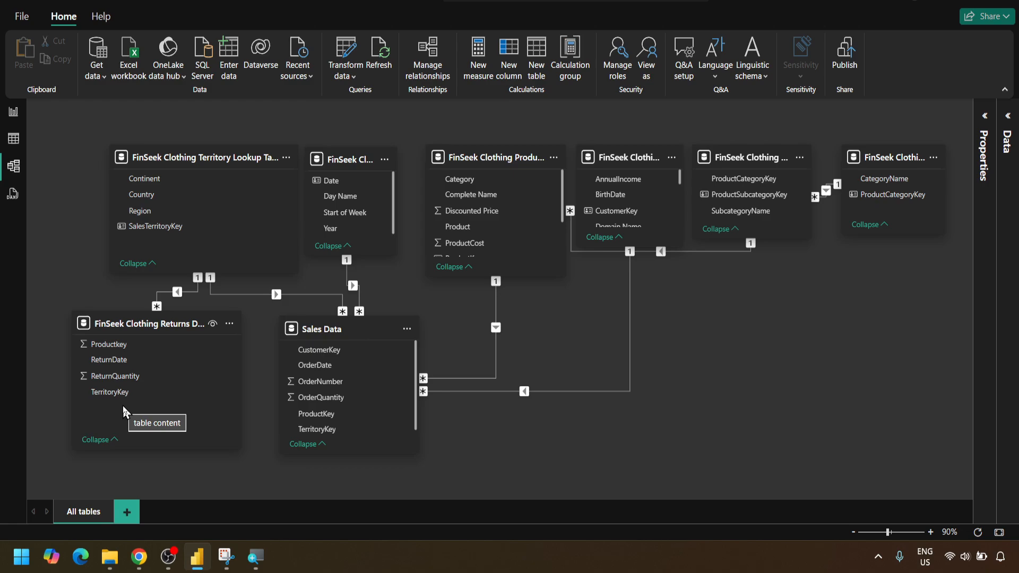
Step: Select the country table visual on the report page at 100% zoom, and widen the field list to fit the table names
left_click(14, 114)
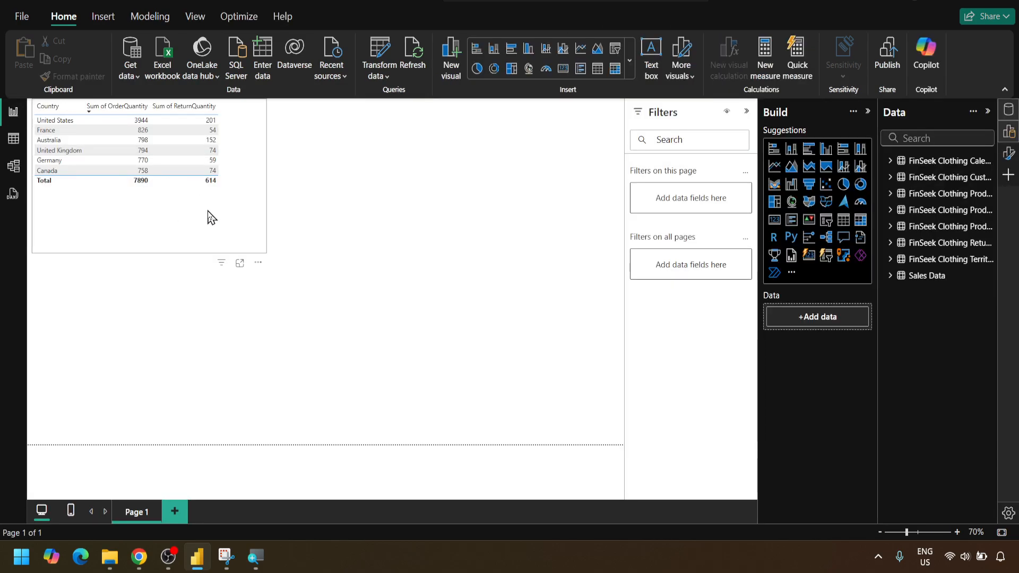
left_click(245, 243)
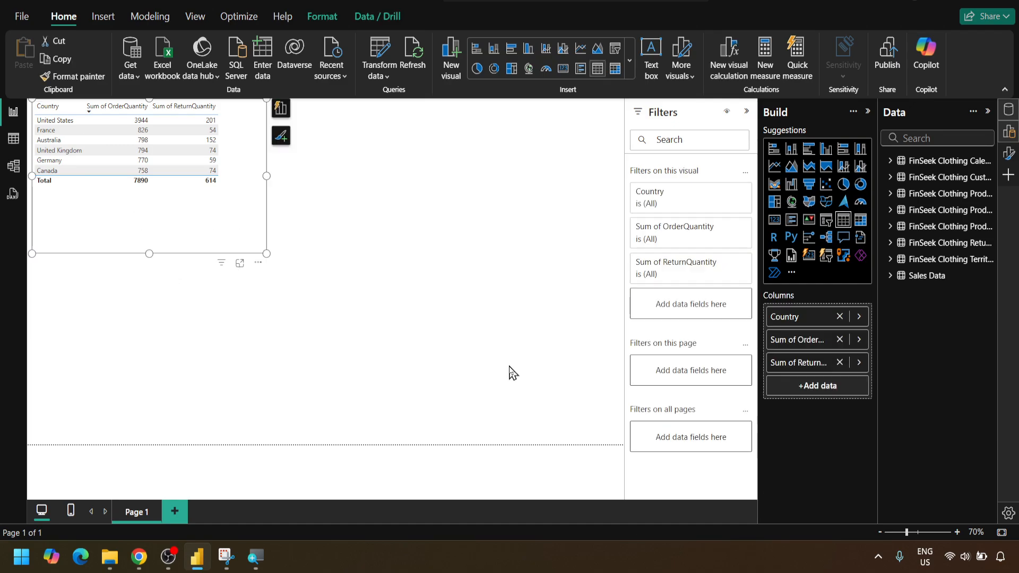
left_click(958, 532)
left_click(957, 533)
left_click(958, 533)
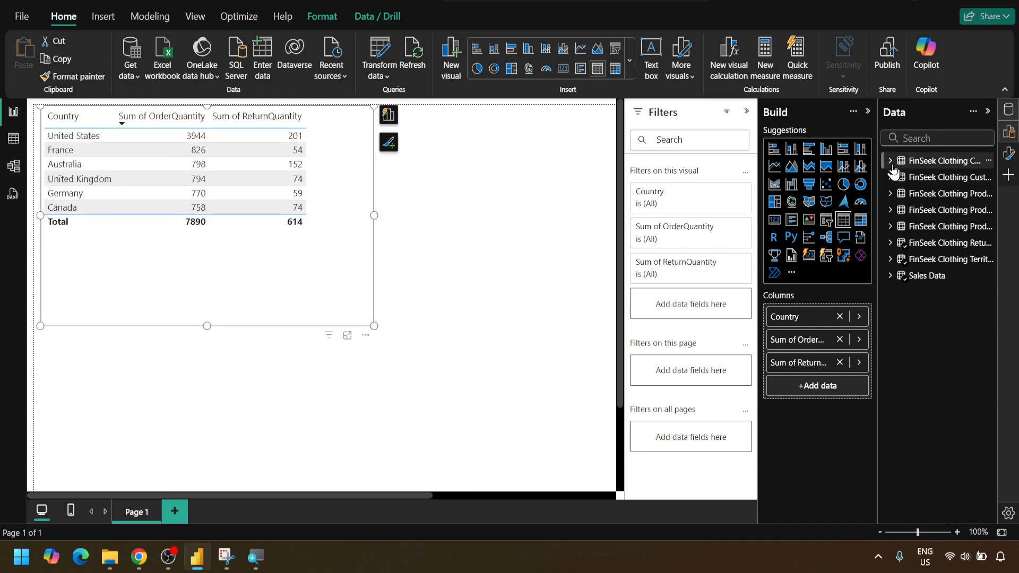
left_click_drag(878, 149, 793, 150)
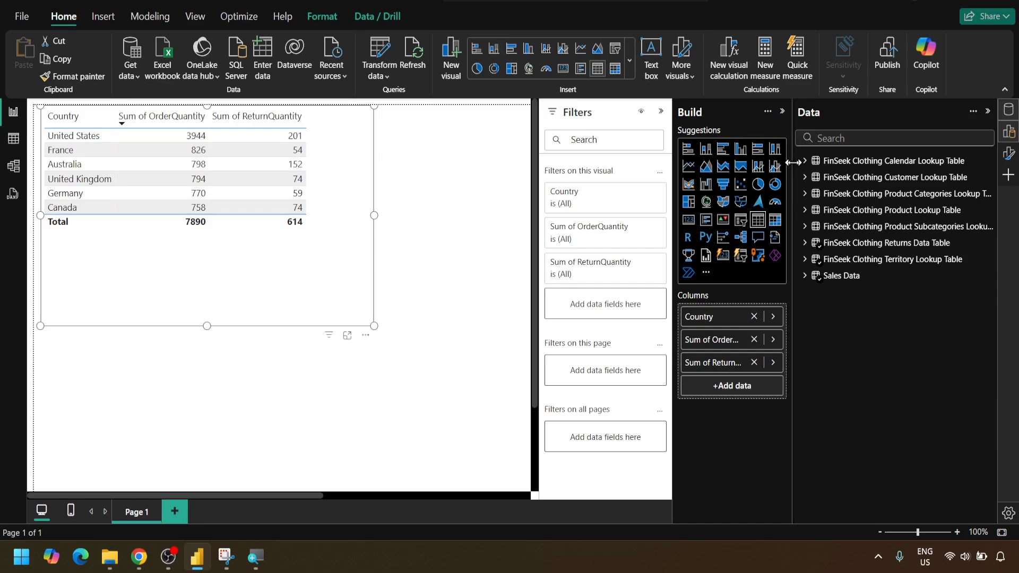
Step: Replace Country in the table visual with SalesTerritoryKey from the Territory Lookup table, placed as the first column
left_click(805, 261)
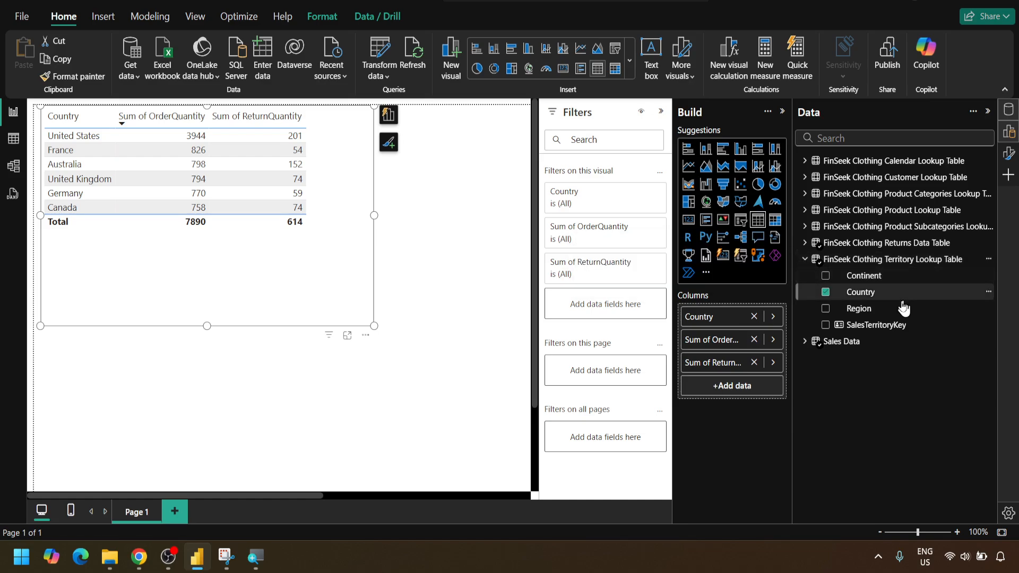
left_click(826, 292)
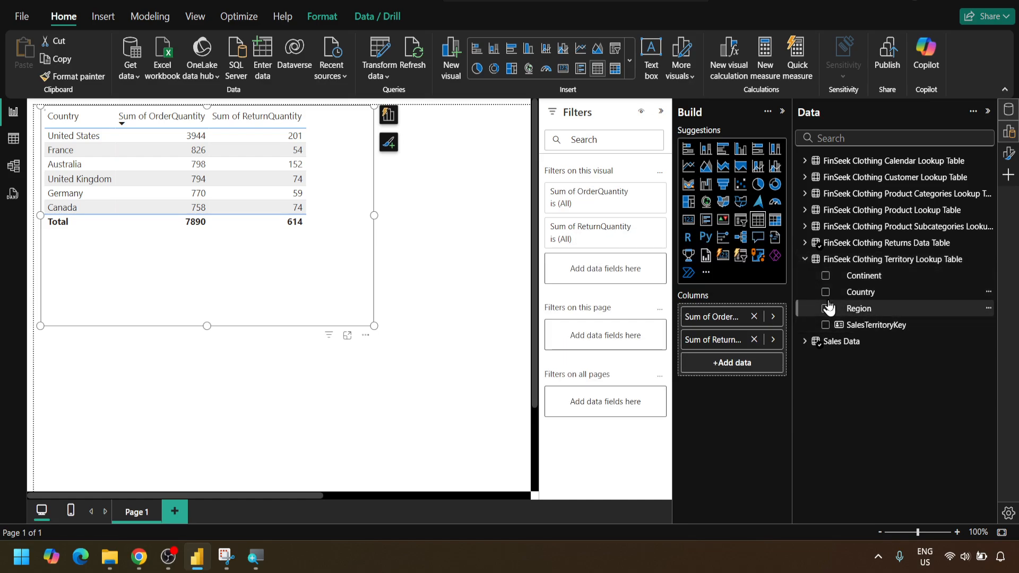
left_click(826, 326)
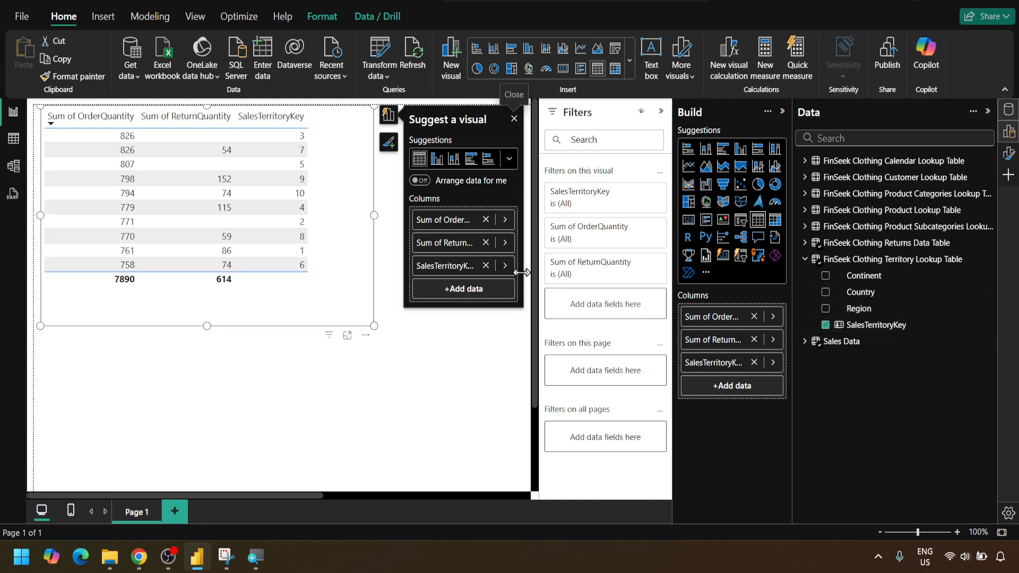
left_click_drag(707, 364, 713, 310)
left_click_drag(706, 360, 714, 313)
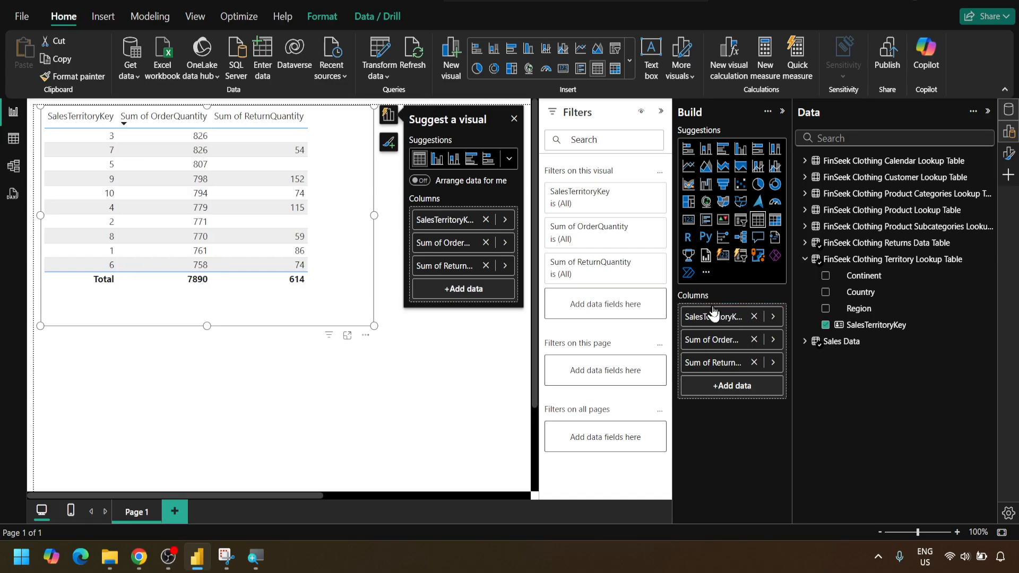
Step: Sort the table visual by SalesTerritoryKey, trying descending order and returning to ascending
left_click(106, 116)
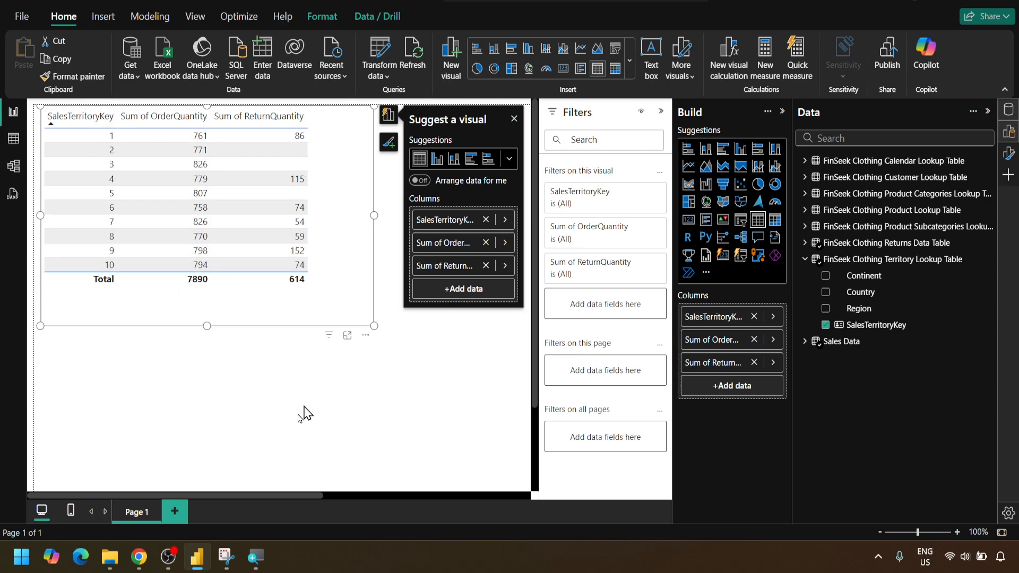
key("Escape")
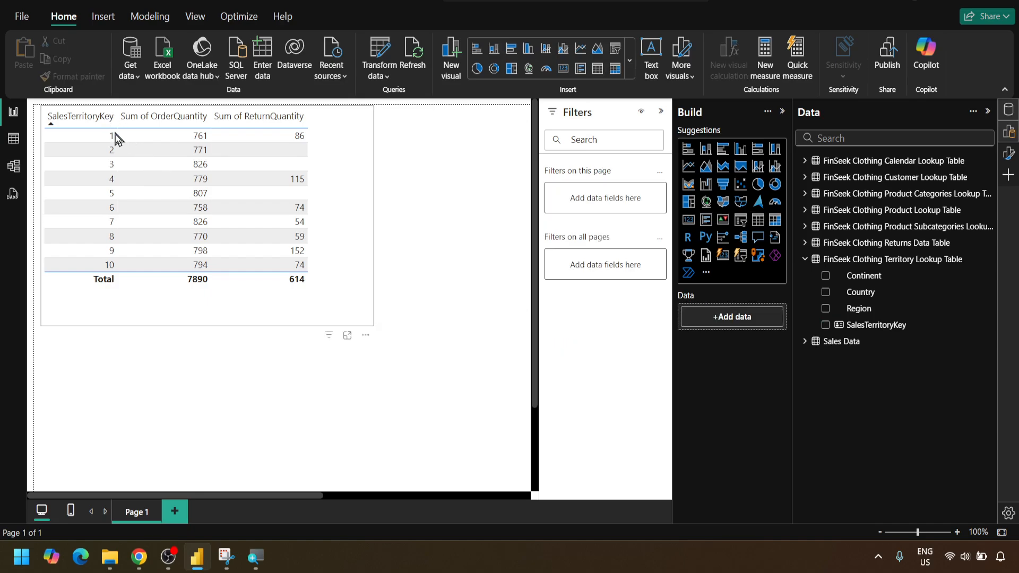
left_click(106, 116)
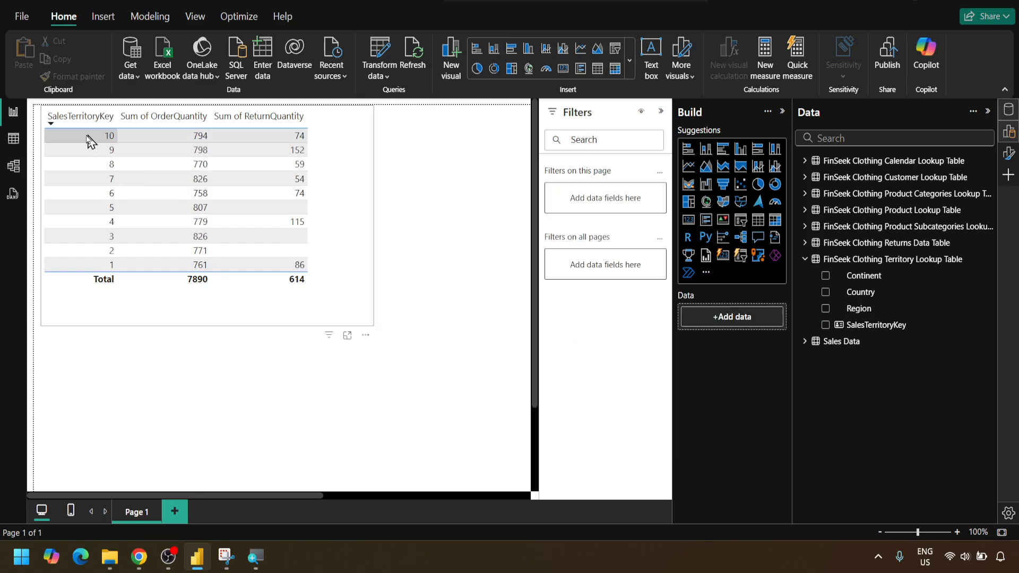
left_click(106, 117)
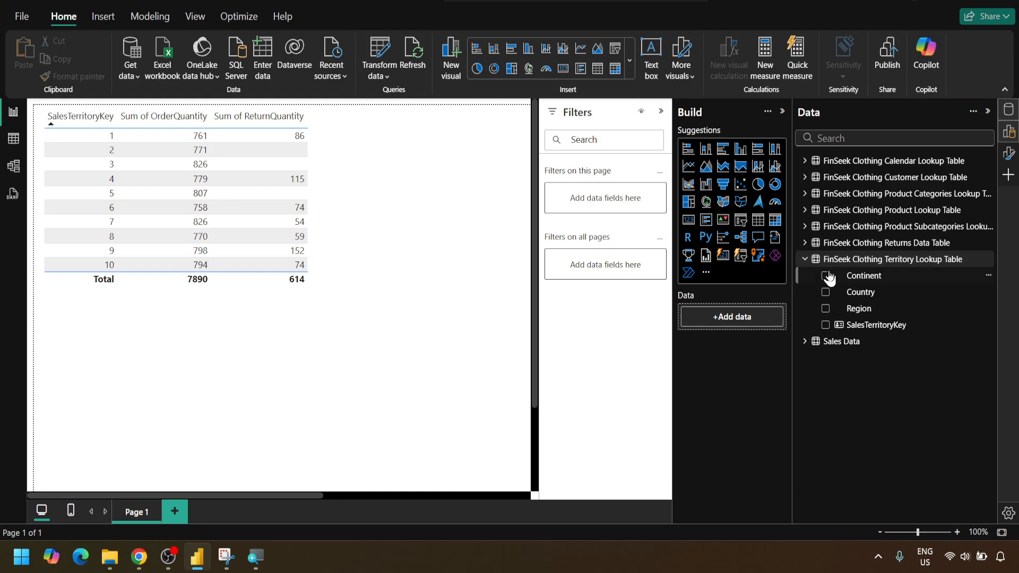
Step: Replace SalesTerritoryKey in the table visual with TerritoryKey from Sales Data as the first column, and review the Sales Data relationships in the model
left_click(808, 261)
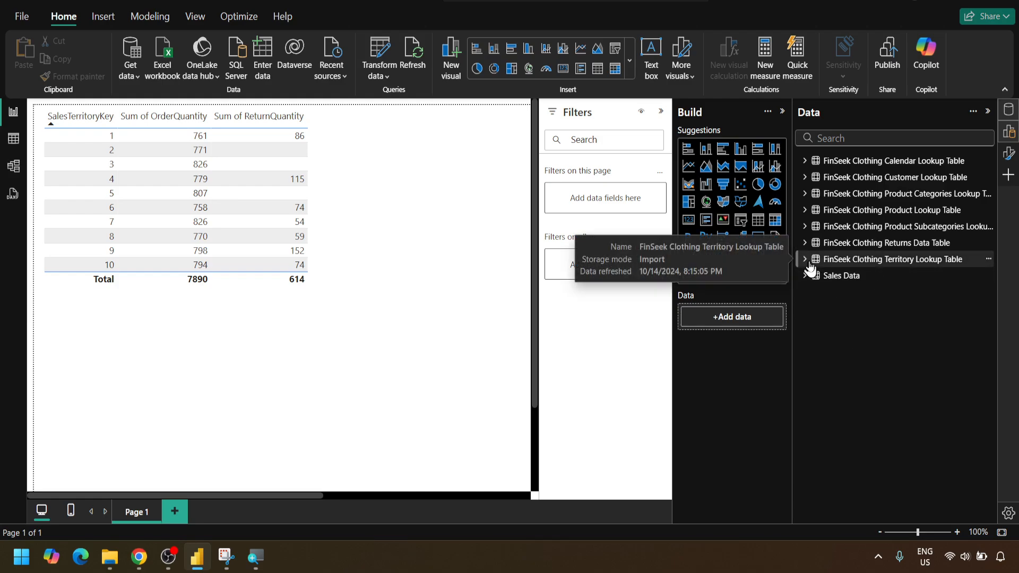
left_click(806, 276)
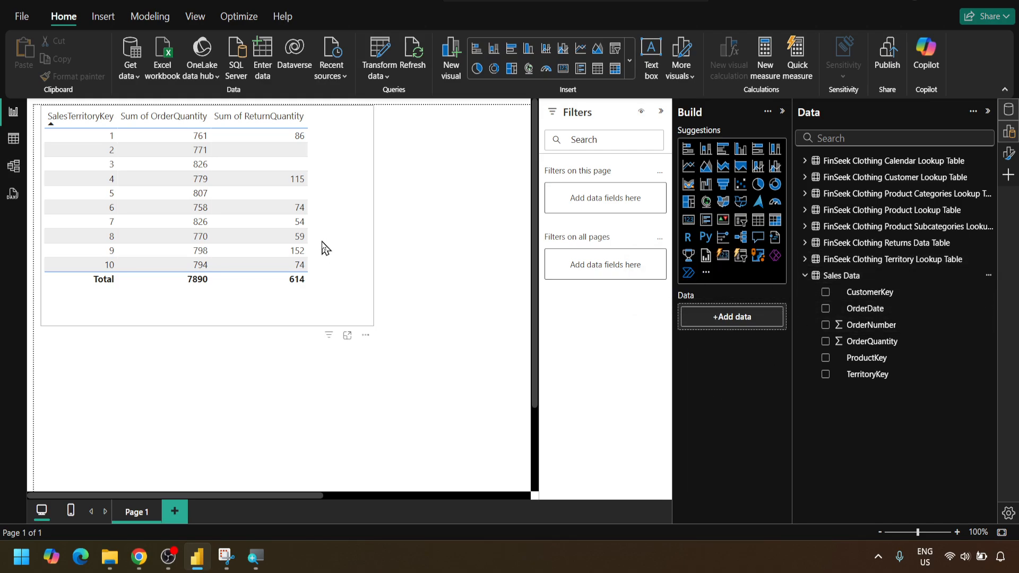
left_click(333, 316)
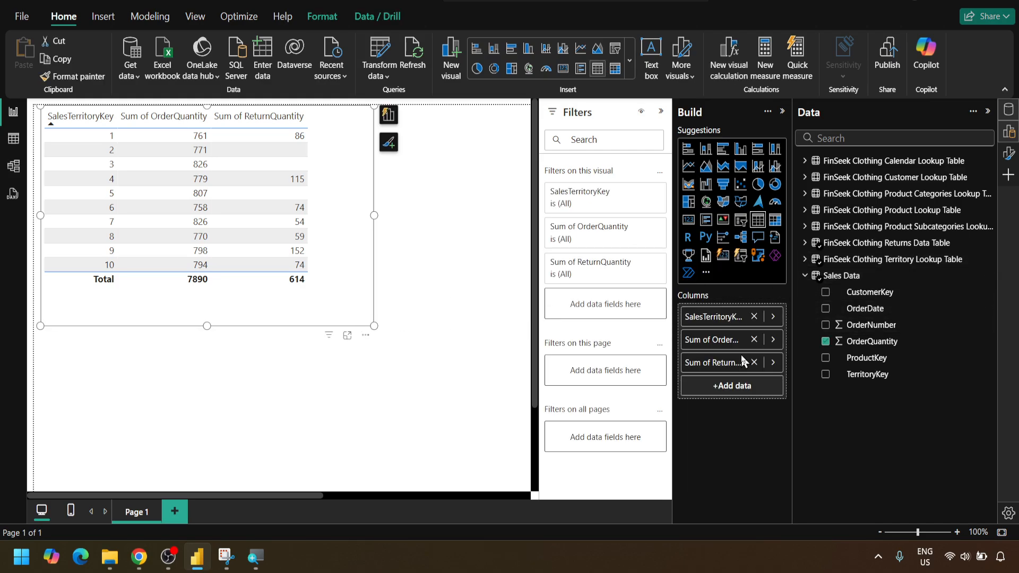
left_click(754, 316)
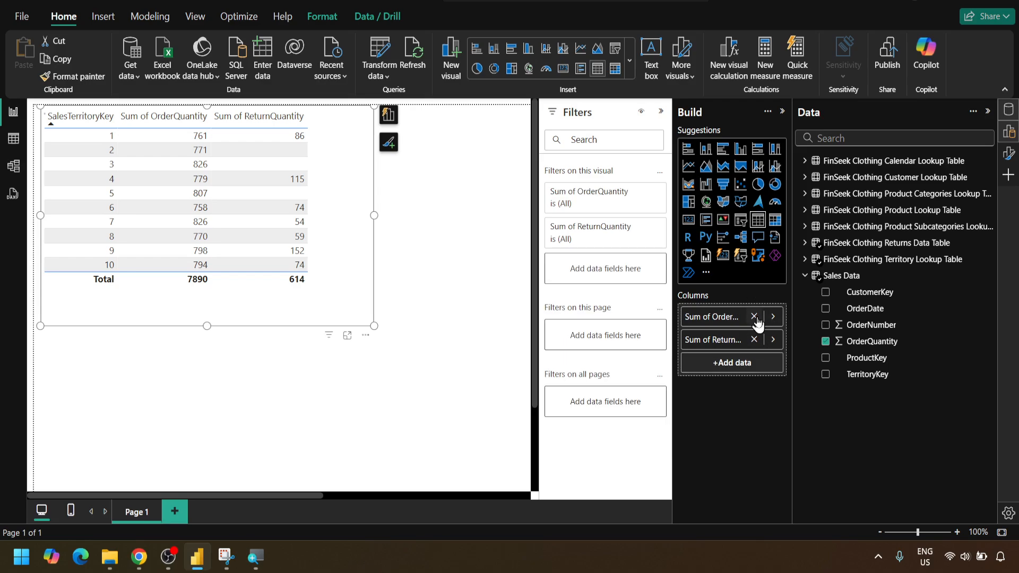
left_click(826, 375)
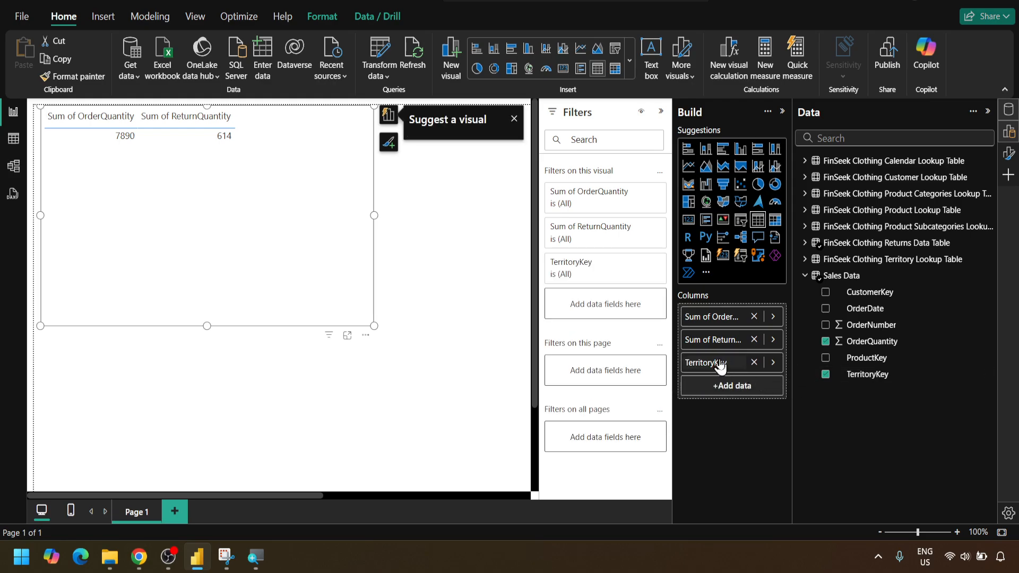
left_click_drag(718, 364, 716, 310)
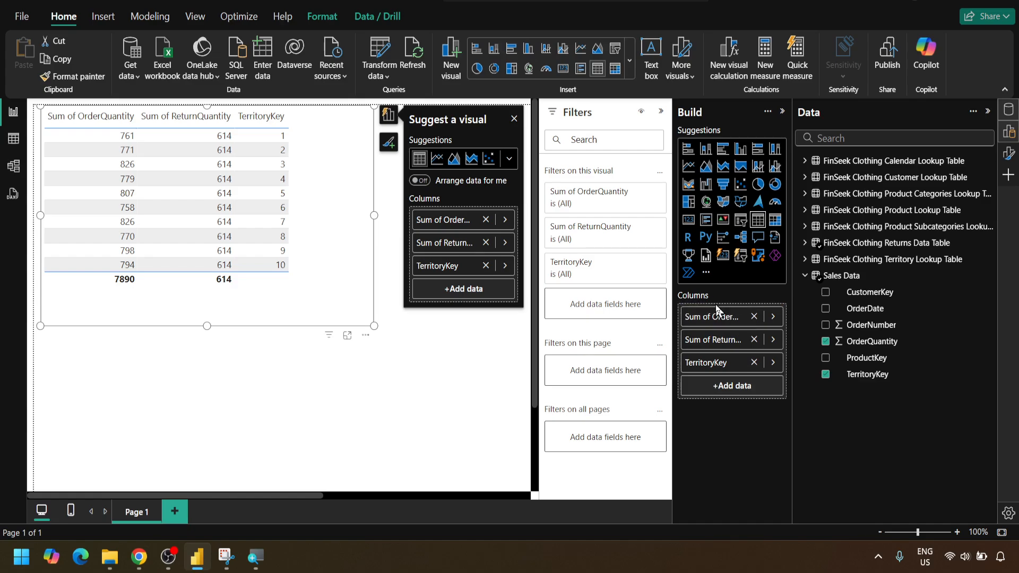
left_click_drag(717, 352, 724, 311)
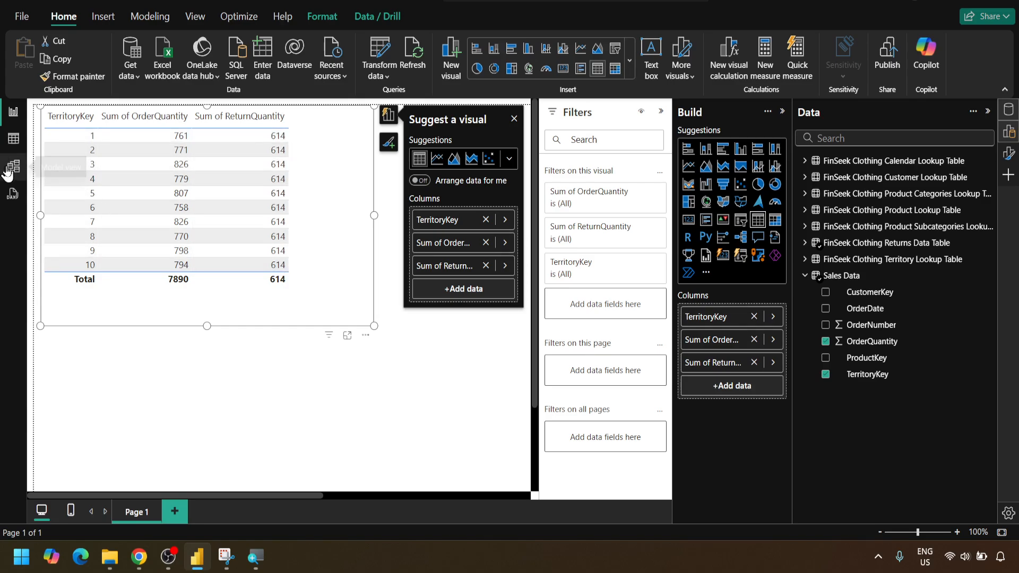
left_click(10, 169)
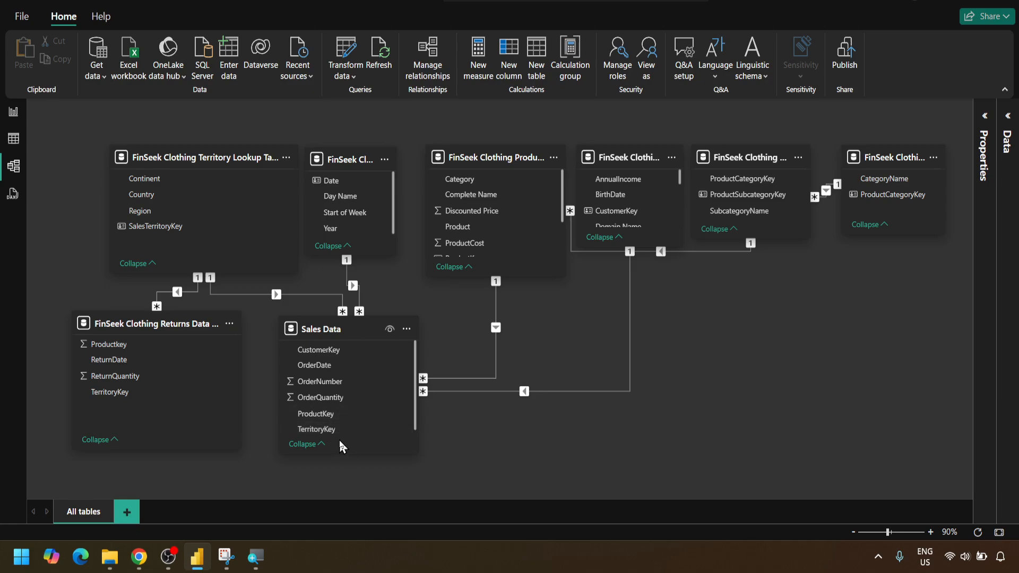
Step: Back on the report, swap the Sales Data TerritoryKey for the Returns Data Table's TerritoryKey as first column, and review that table's relationships in the model
left_click(12, 114)
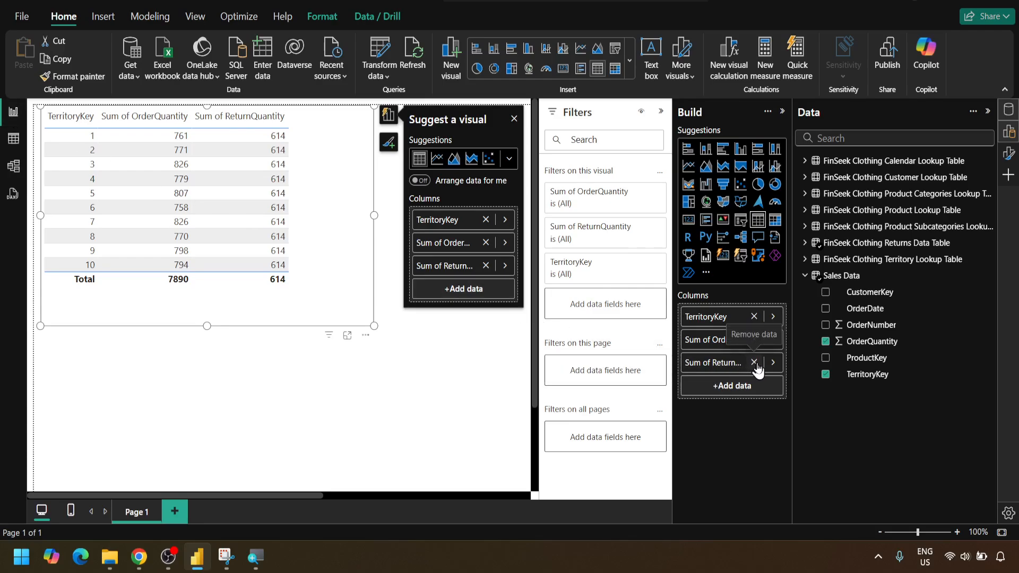
left_click(756, 316)
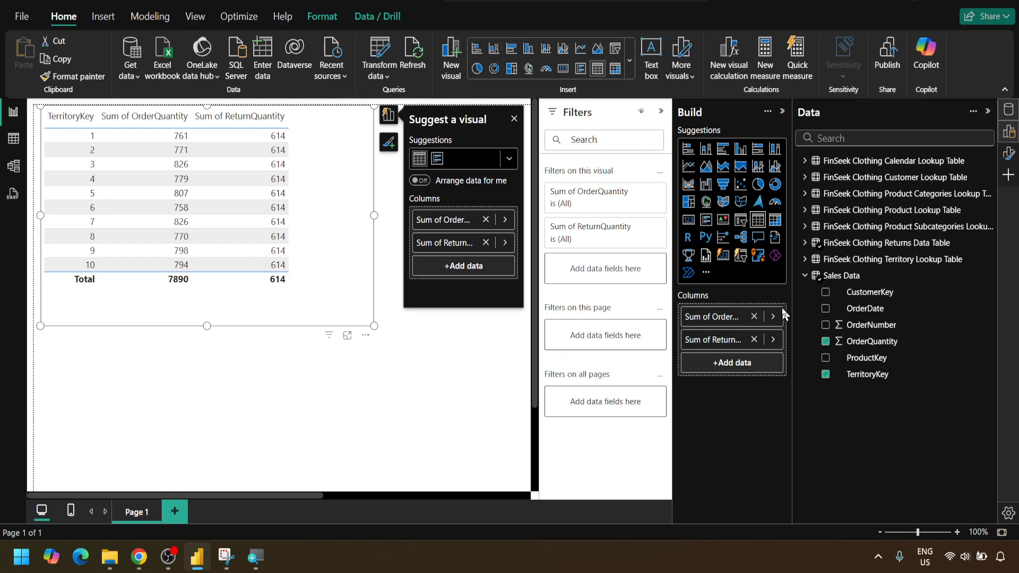
left_click(805, 276)
left_click(805, 243)
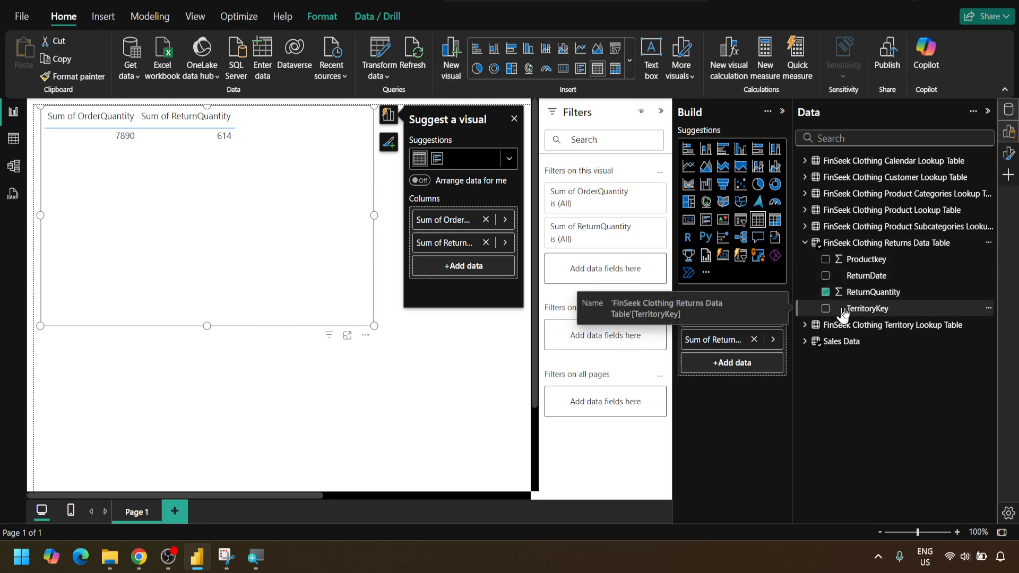
left_click_drag(847, 313, 726, 313)
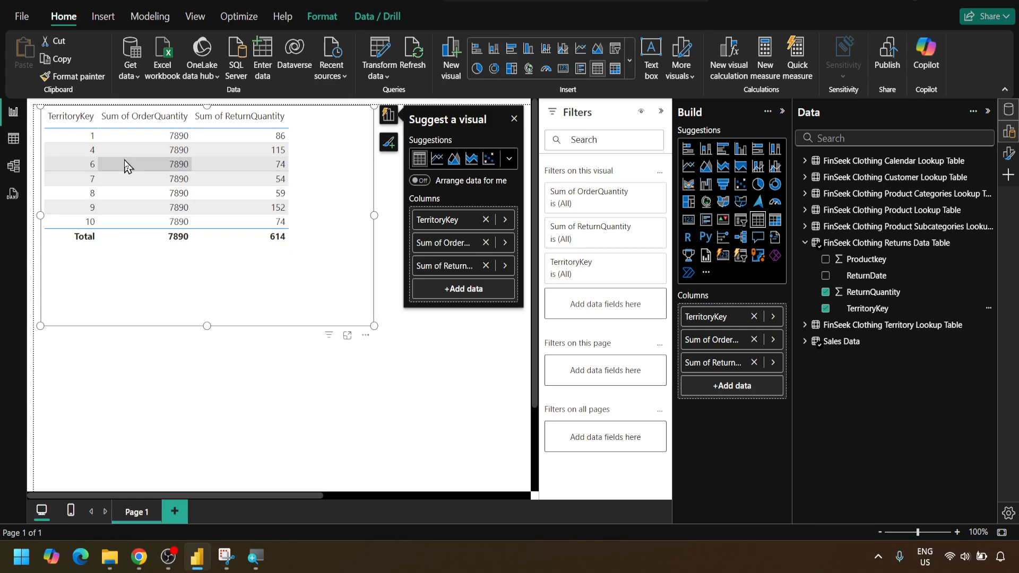
left_click(12, 168)
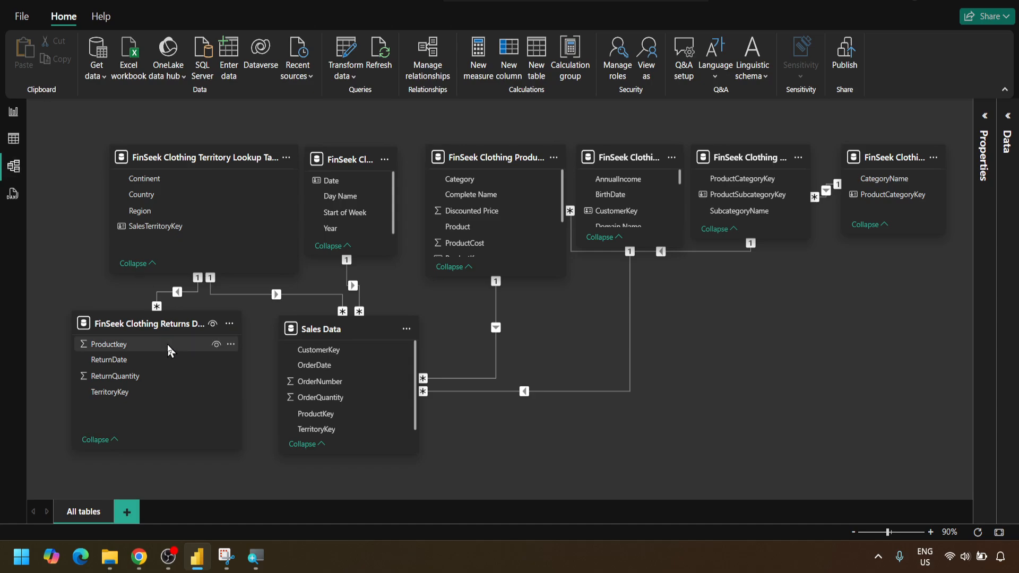